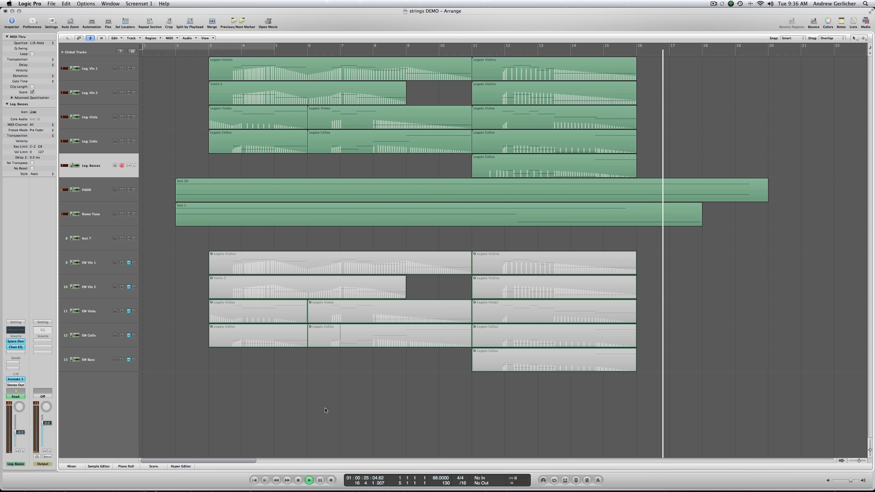
- Stop playback and open the first Legato Violins region of the first violin track in the Piano Roll
{"action": "key", "text": "space"}
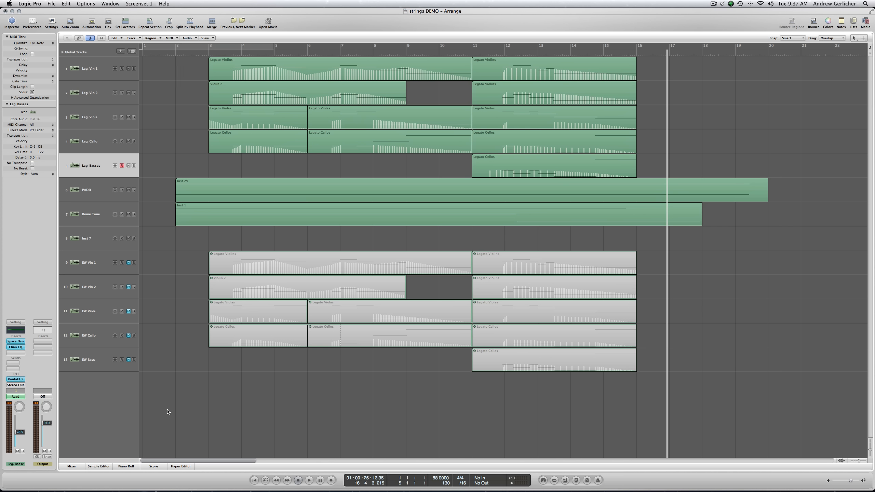
{"action": "left_click", "coordinate": [243, 72]}
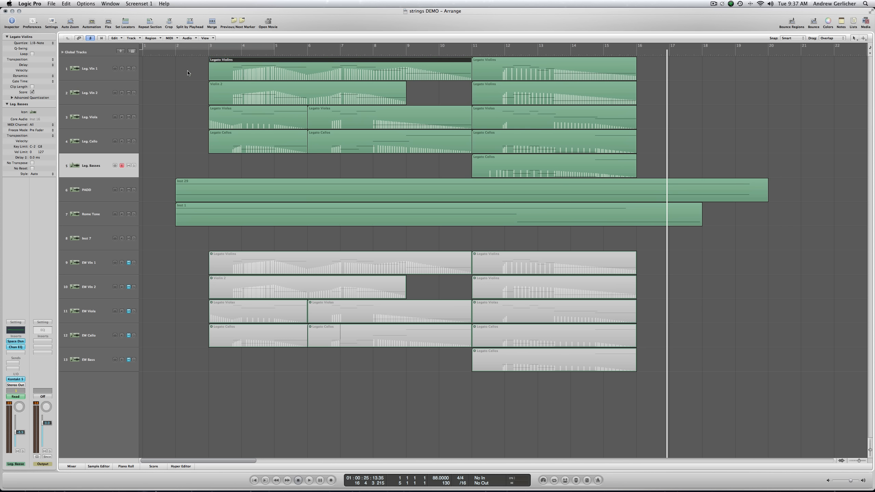
{"action": "left_click", "coordinate": [170, 69]}
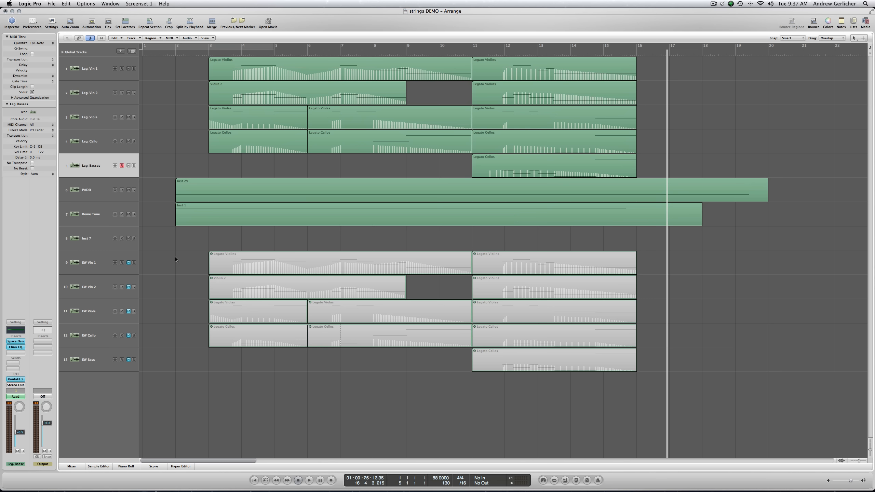
{"action": "left_click", "coordinate": [126, 466]}
{"action": "left_click", "coordinate": [281, 59]}
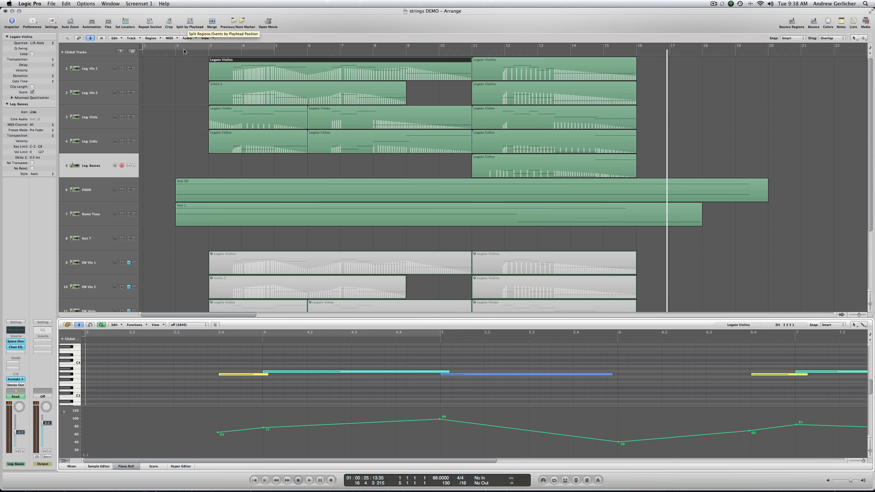
{"action": "left_click", "coordinate": [252, 68]}
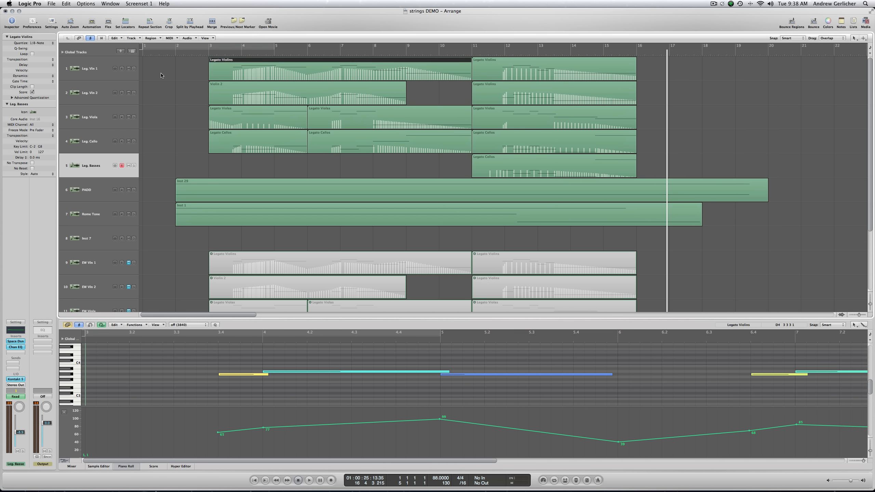
- Play the project briefly, stop it, and place the playhead shortly before bar 3
{"action": "left_click_drag", "start_coordinate": [190, 354], "coordinate": [136, 374]}
{"action": "key", "text": "space"}
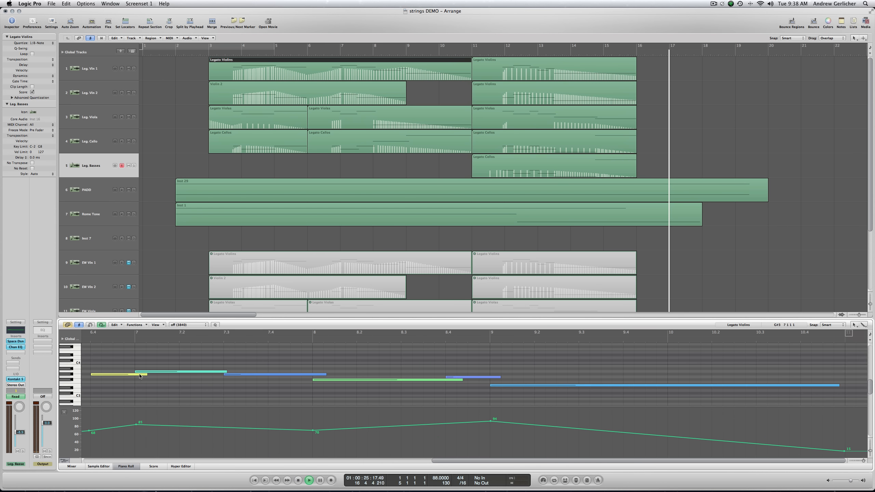
{"action": "key", "text": "space"}
{"action": "left_click", "coordinate": [195, 46]}
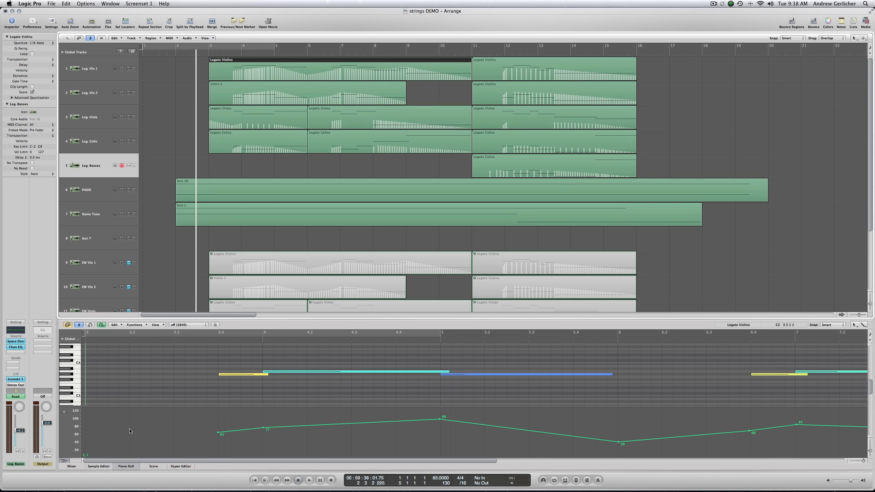
- Reselect the first Legato Violins region and set its Hyper Draw lane to Modulation
{"action": "left_click", "coordinate": [164, 107]}
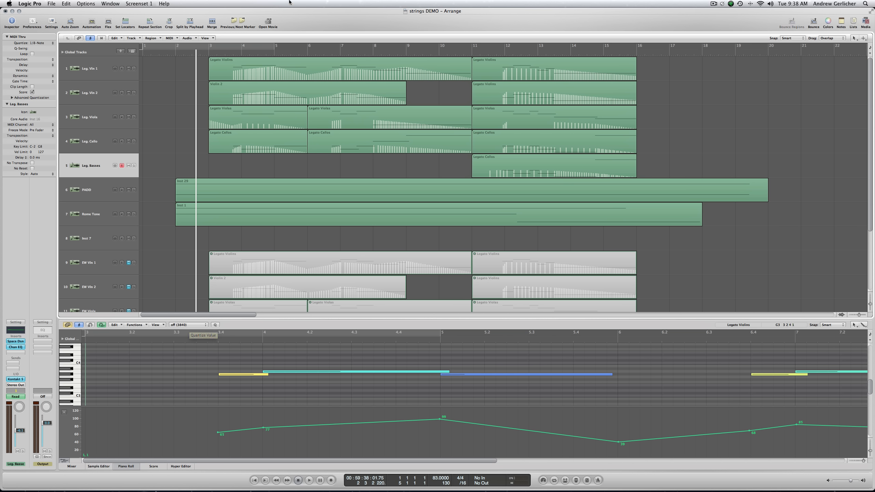
{"action": "left_click", "coordinate": [241, 73]}
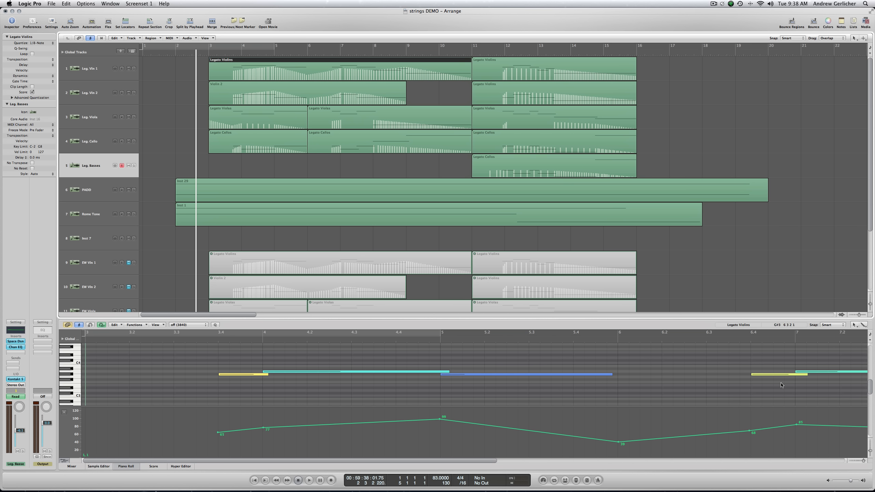
{"action": "left_click", "coordinate": [63, 464]}
{"action": "left_click", "coordinate": [64, 464]}
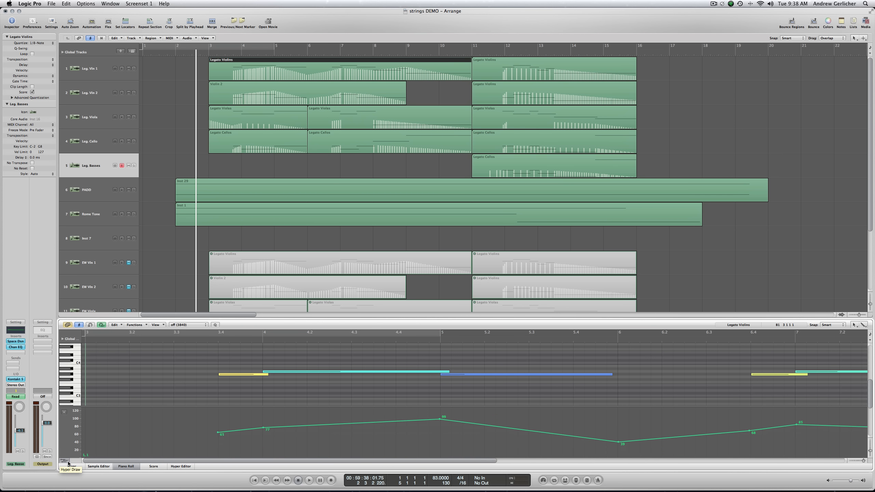
{"action": "left_click", "coordinate": [65, 414]}
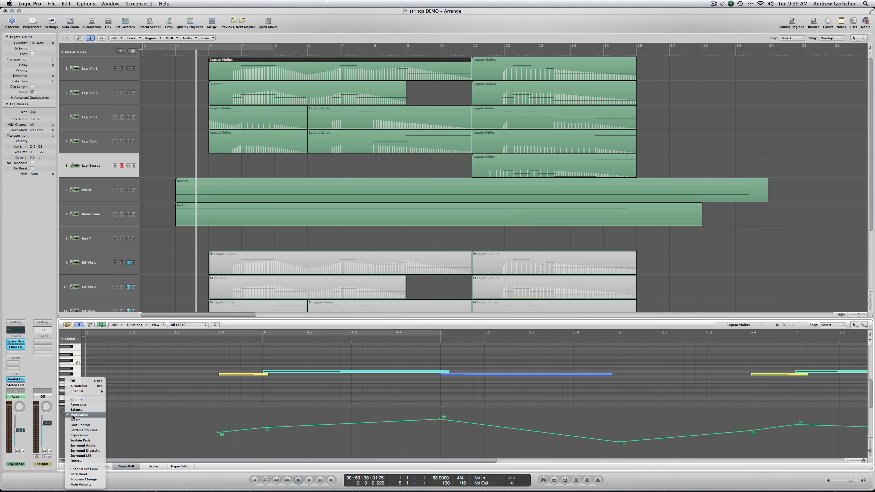
{"action": "left_click", "coordinate": [74, 415]}
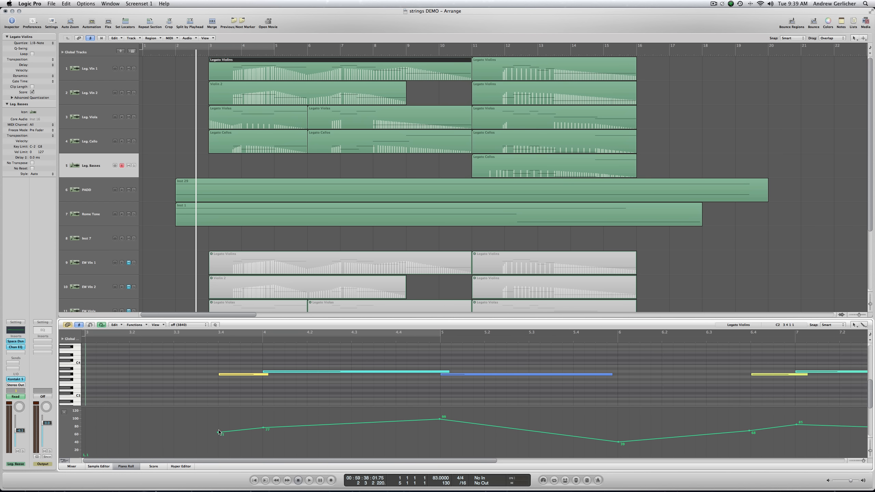
- Try out a two-point modulation curve ahead of the region's first note, raising its second point, and delete both points
{"action": "left_click", "coordinate": [96, 433]}
{"action": "left_click", "coordinate": [134, 427]}
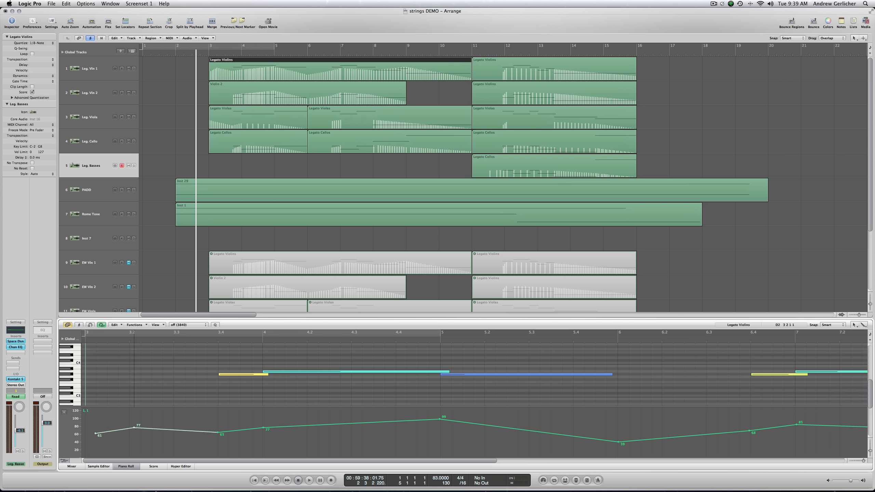
{"action": "left_click_drag", "start_coordinate": [135, 428], "coordinate": [145, 417]}
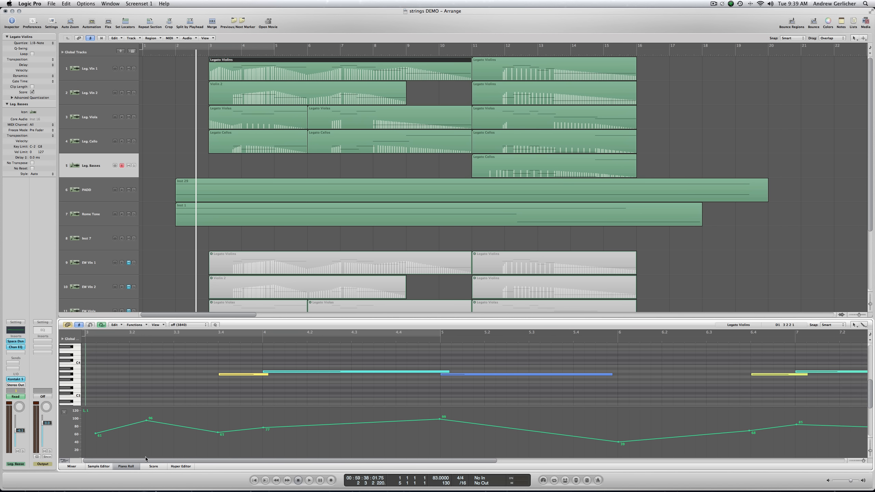
{"action": "left_click", "coordinate": [147, 419]}
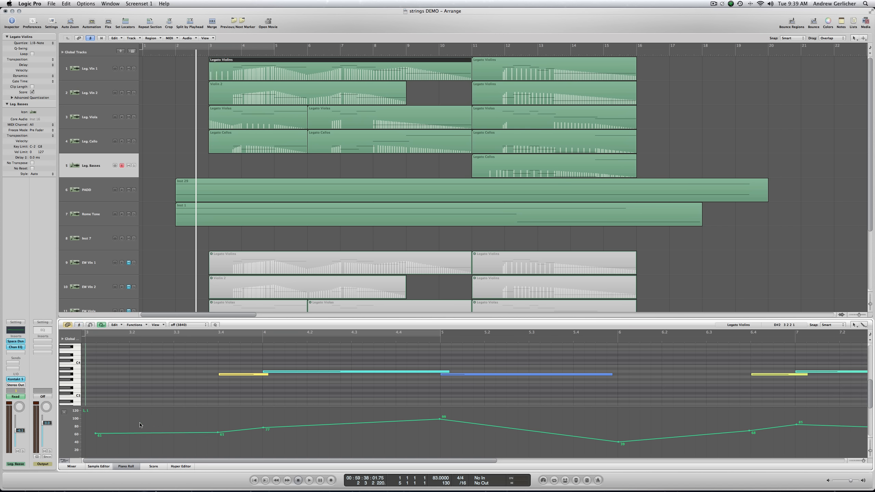
{"action": "left_click", "coordinate": [96, 435]}
- Examine the modulation curve through to the end of the first Legato Violins region
{"action": "scroll", "coordinate": [247, 419], "scroll_direction": "right", "scroll_amount": 3}
{"action": "scroll", "coordinate": [247, 420], "scroll_direction": "right", "scroll_amount": 10}
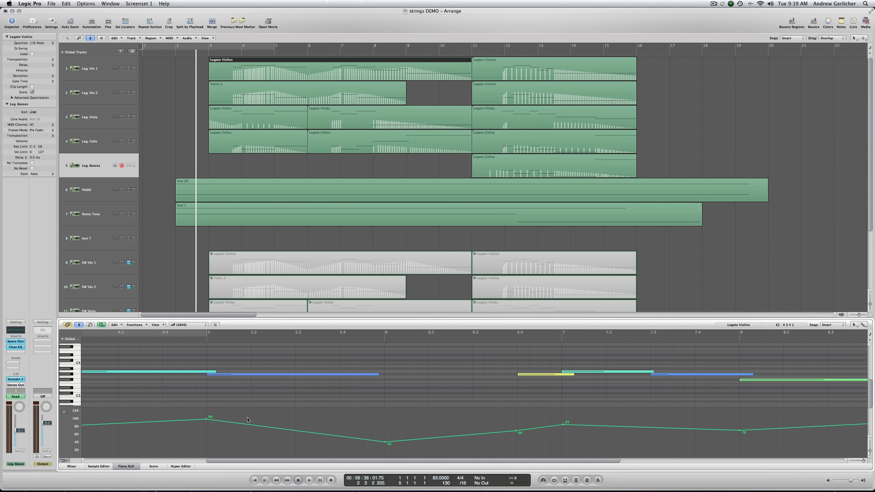
{"action": "scroll", "coordinate": [247, 419], "scroll_direction": "right", "scroll_amount": 4}
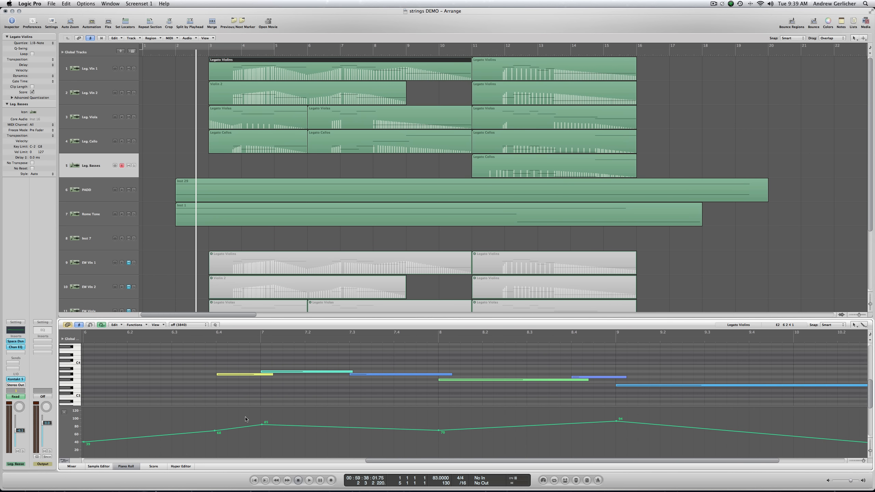
{"action": "scroll", "coordinate": [246, 419], "scroll_direction": "right", "scroll_amount": 5}
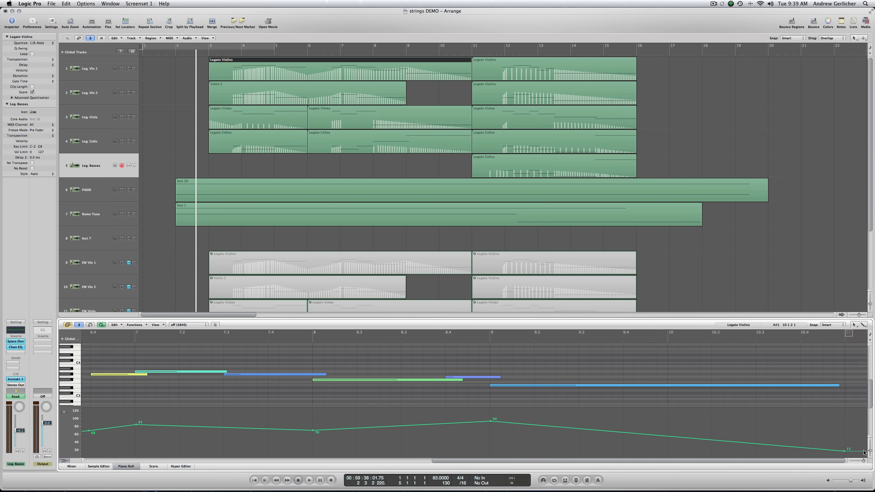
{"action": "scroll", "coordinate": [352, 405], "scroll_direction": "left", "scroll_amount": 20}
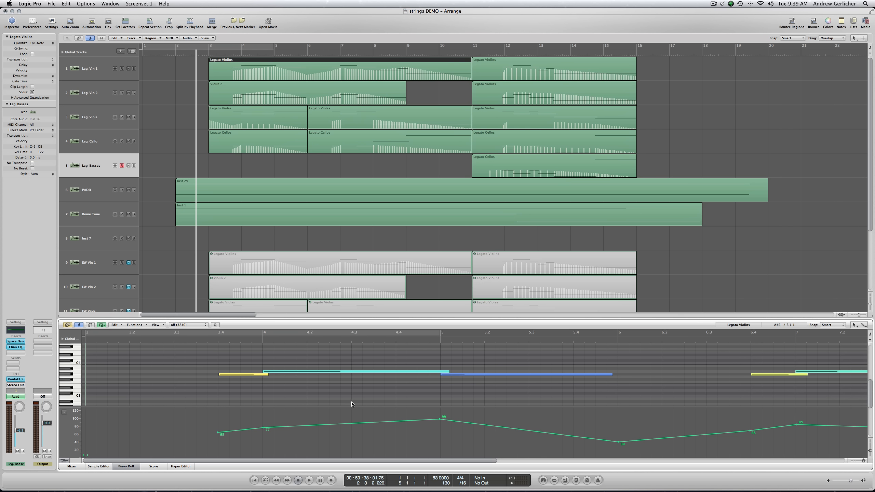
- Return the playhead to the project start and show the volume automation on all tracks with no region selected
{"action": "key", "text": "comma"}
{"action": "key", "text": "comma"}
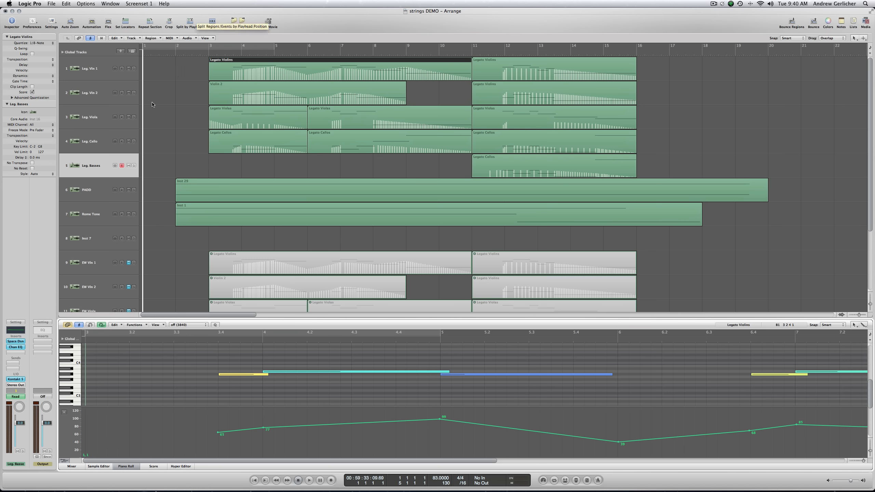
{"action": "left_click", "coordinate": [166, 104]}
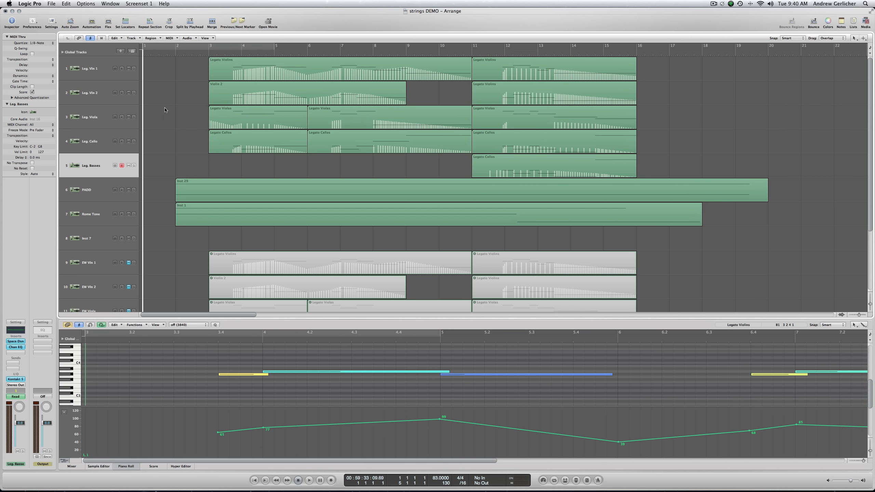
{"action": "key", "text": "a"}
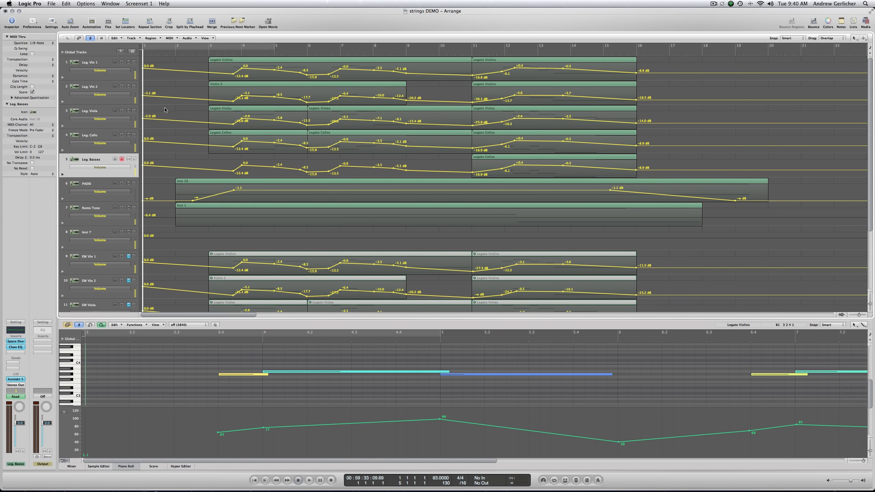
{"action": "scroll", "coordinate": [174, 106], "scroll_direction": "right", "scroll_amount": 2}
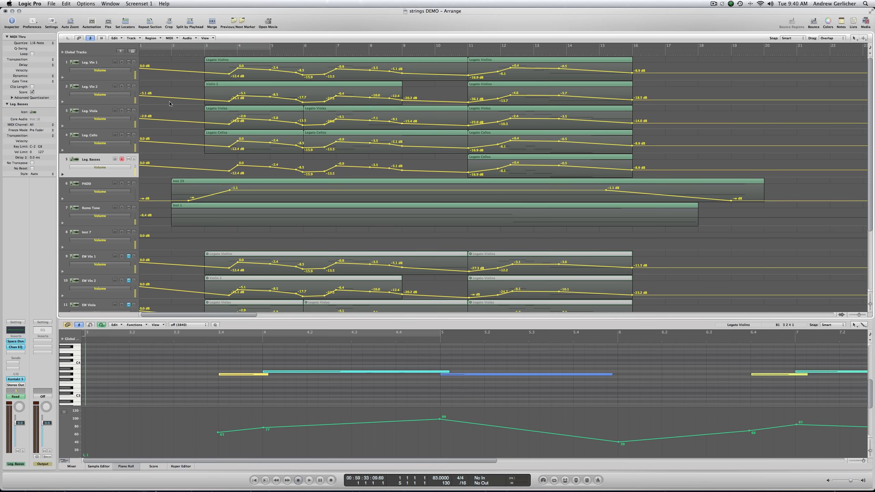
- Select the Leg. Vln 1 track, open the Mixer, and inspect the group assignment options of channel 7
{"action": "left_click", "coordinate": [97, 65]}
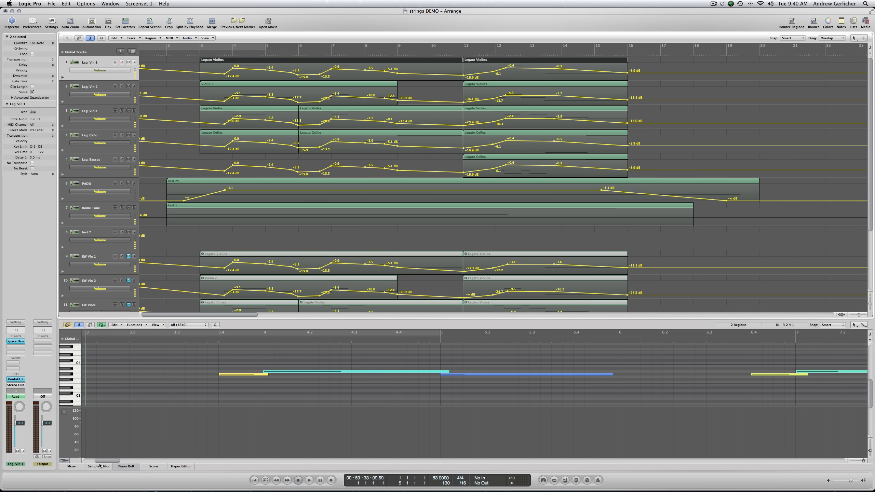
{"action": "left_click", "coordinate": [71, 467]}
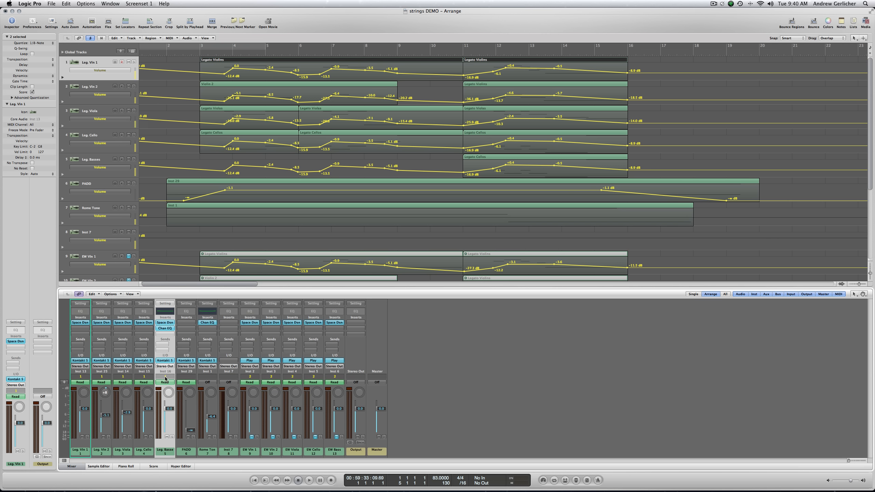
{"action": "left_click", "coordinate": [208, 377]}
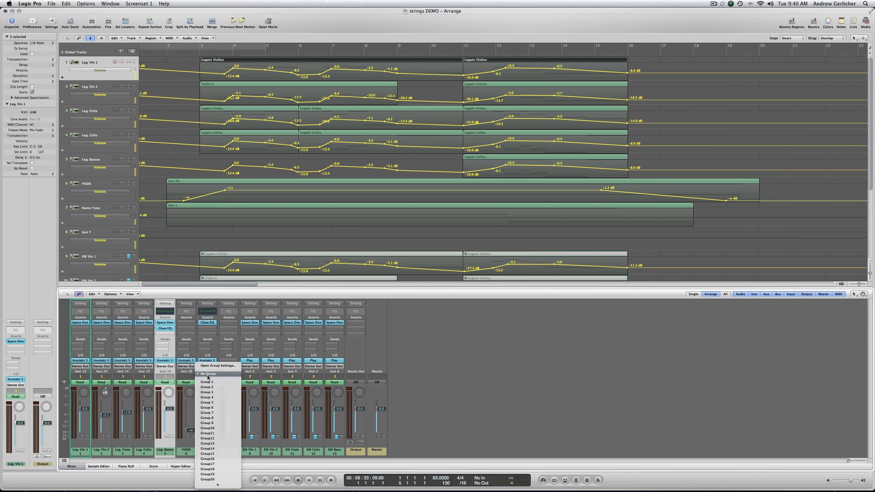
{"action": "mouse_move", "coordinate": [218, 485]}
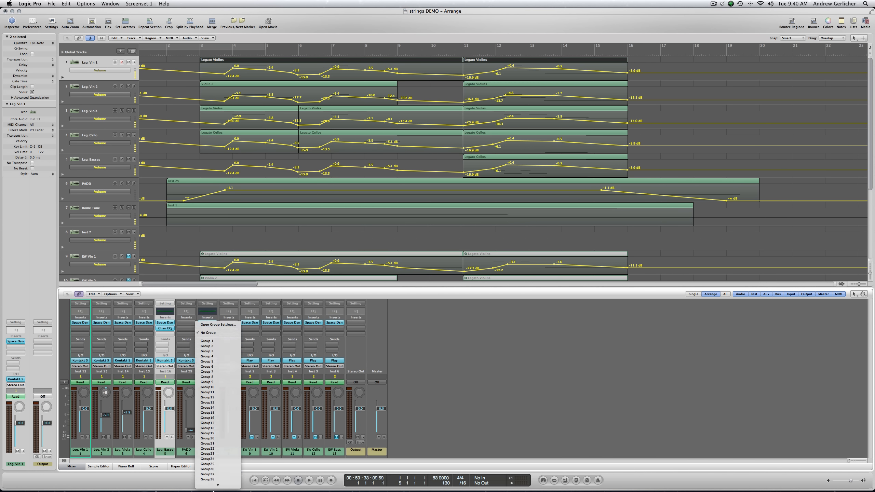
{"action": "left_click", "coordinate": [221, 318]}
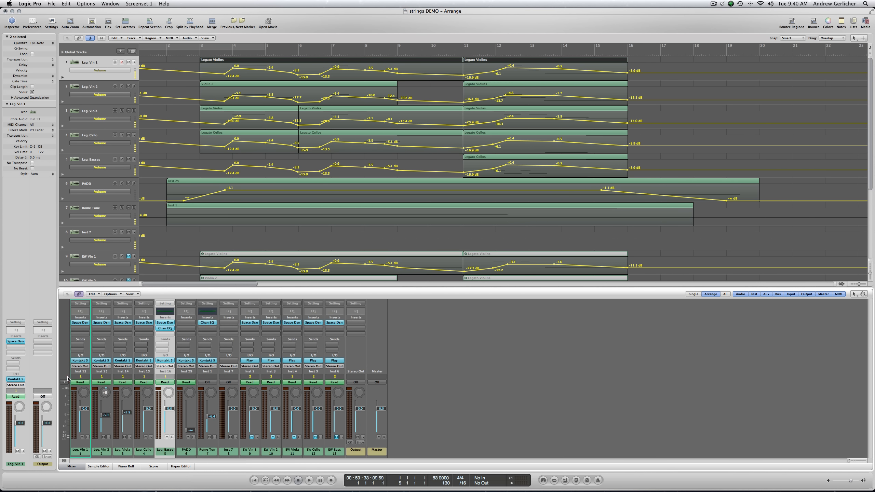
- Lower the grouped legato string faders slightly using the Leg. Cello channel, and move the playhead to just past bar 3
{"action": "left_click", "coordinate": [147, 412]}
{"action": "mouse_move", "coordinate": [147, 412]}
{"action": "left_mouse_down"}
{"action": "mouse_move", "coordinate": [147, 432]}
{"action": "mouse_move", "coordinate": [147, 404]}
{"action": "mouse_move", "coordinate": [147, 428]}
{"action": "mouse_move", "coordinate": [150, 414]}
{"action": "left_mouse_up"}
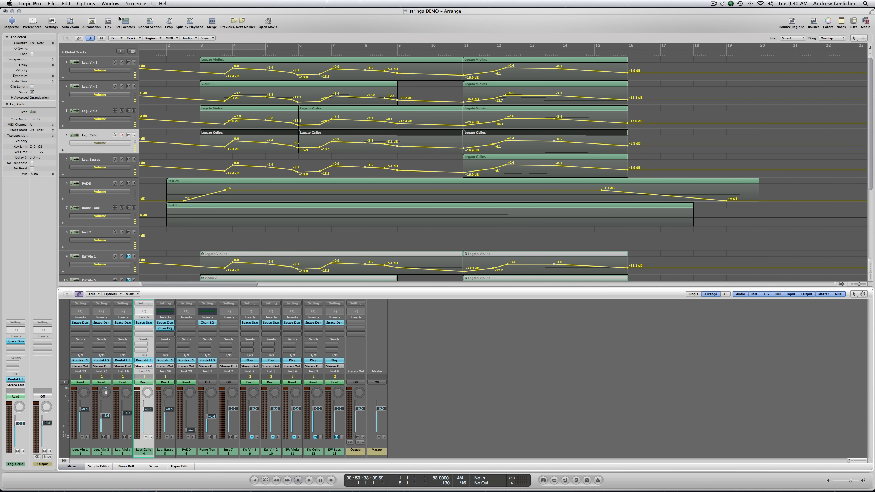
{"action": "left_click", "coordinate": [151, 52]}
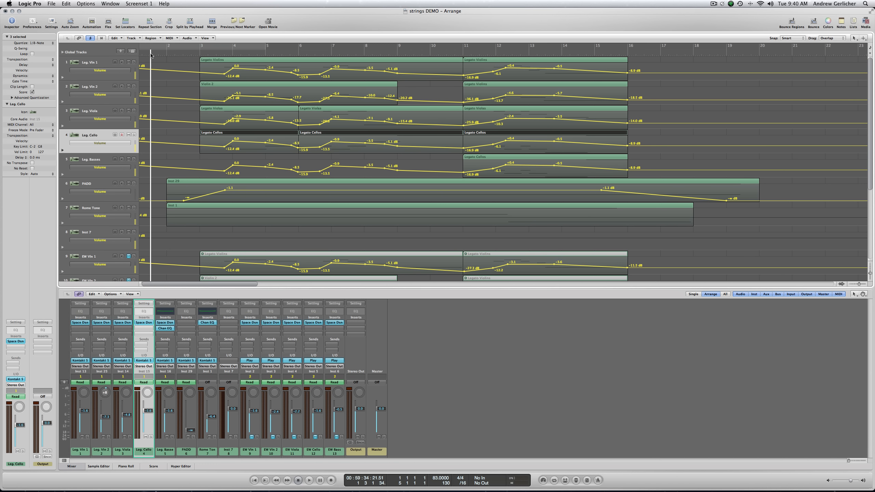
{"action": "left_click", "coordinate": [209, 52]}
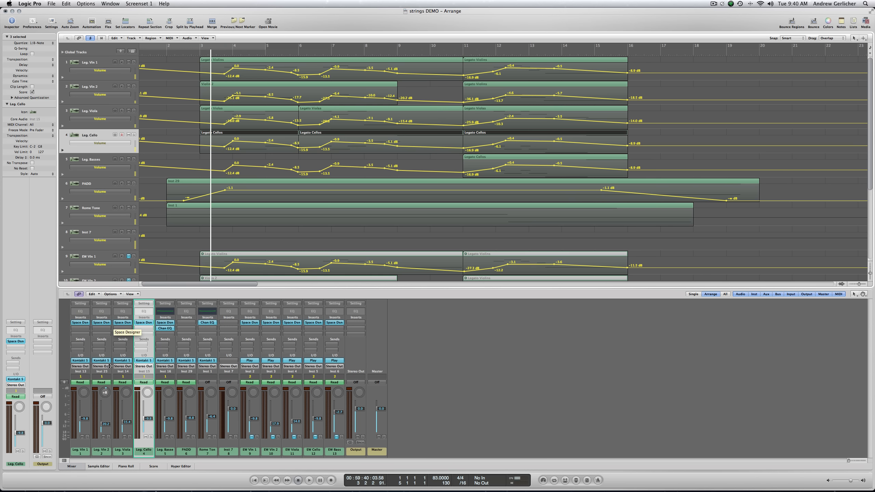
{"action": "left_click", "coordinate": [105, 422]}
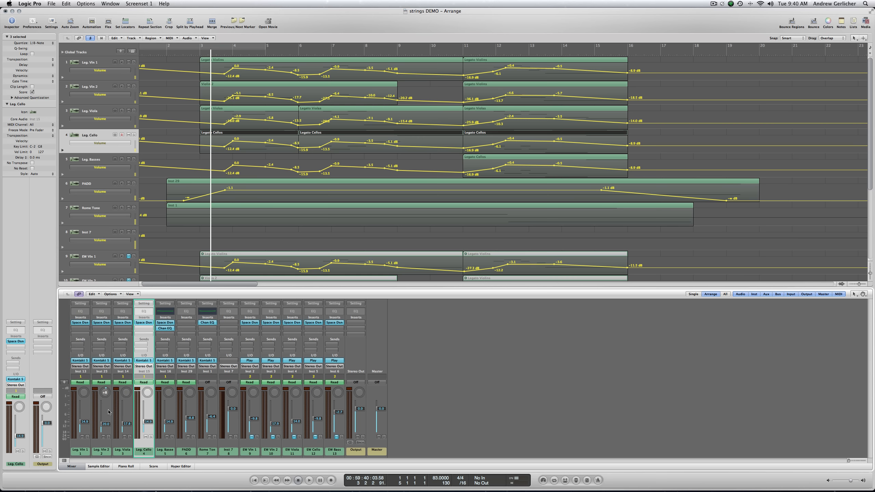
- Go through the grouped legato string channels from Leg. Vln 2 downward, and finish by selecting Leg. Vln 1
{"action": "left_click", "coordinate": [106, 450]}
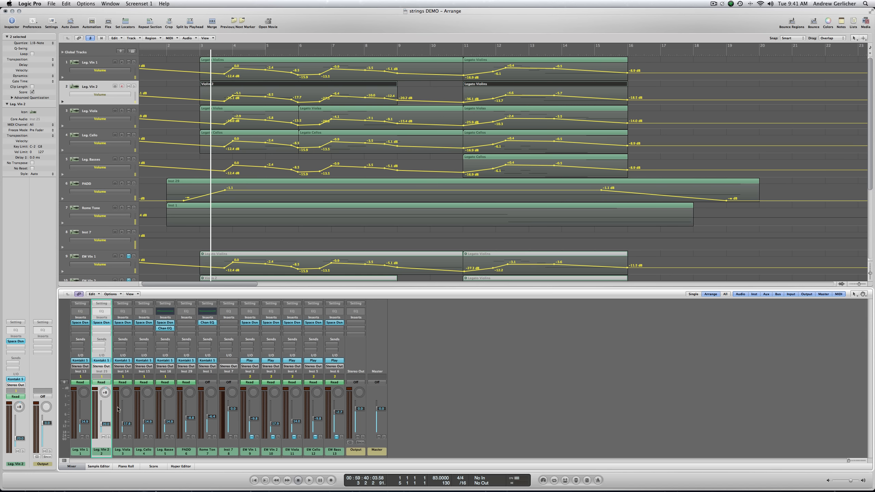
{"action": "key", "text": "Down"}
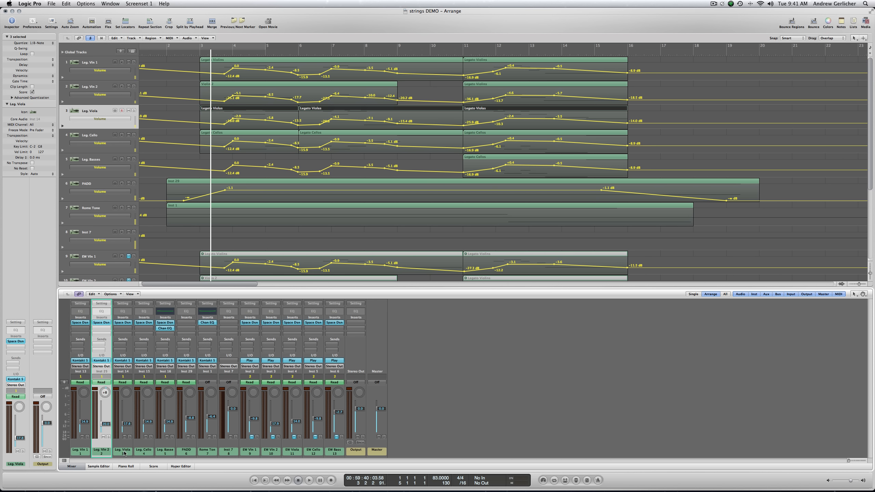
{"action": "key", "text": "Down"}
{"action": "left_click", "coordinate": [77, 453]}
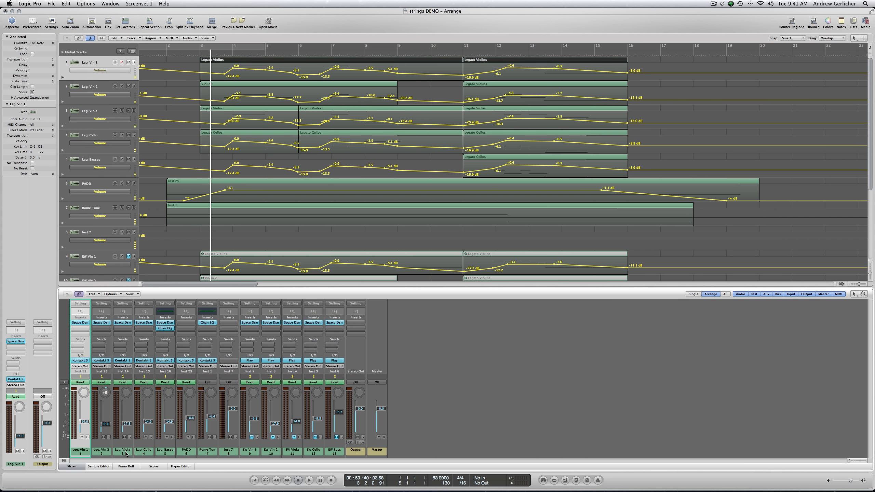
- Select the Leg. Cello channel followed by Leg. Basses in the Mixer, and move the playhead to the start of bar 3
{"action": "left_click", "coordinate": [140, 453]}
{"action": "left_click", "coordinate": [161, 452]}
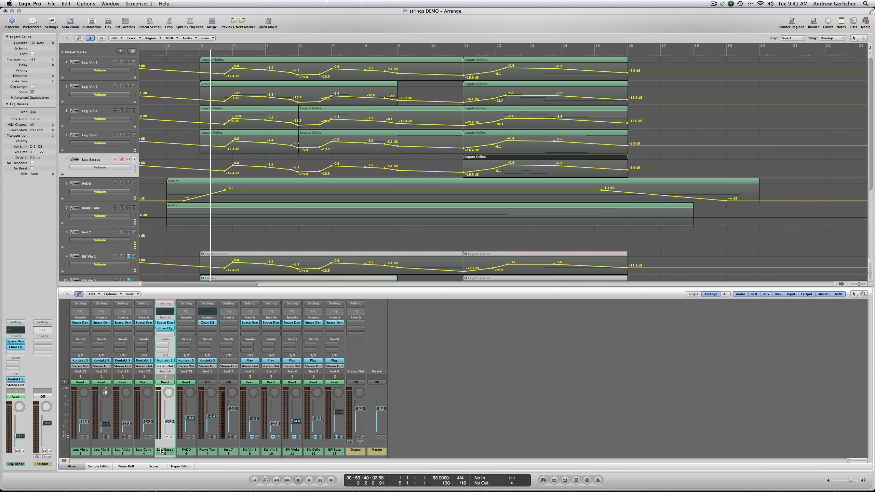
{"action": "key", "text": "period"}
{"action": "key", "text": "comma"}
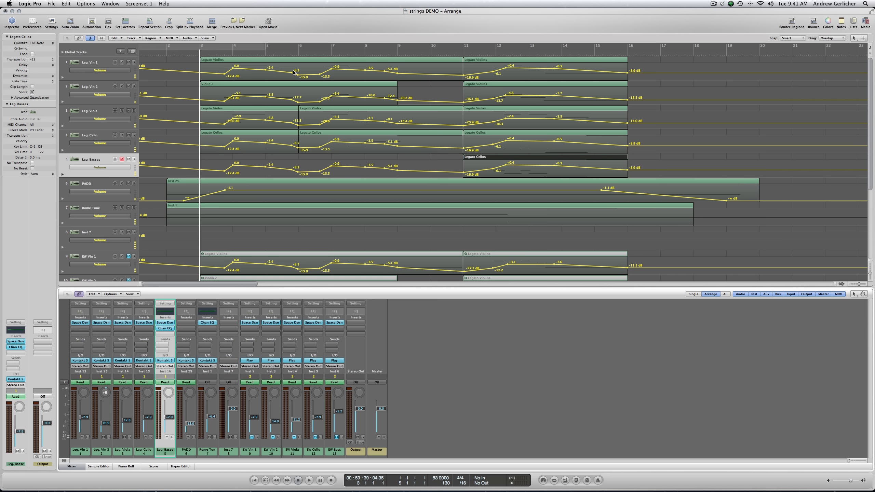
- Hide the track automation, clear the region selection and close the Mixer
{"action": "key", "text": "a"}
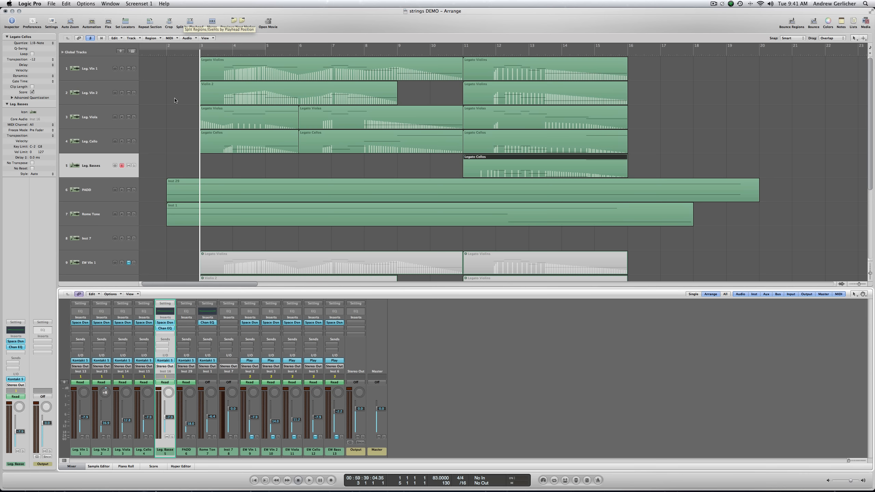
{"action": "left_click", "coordinate": [174, 99]}
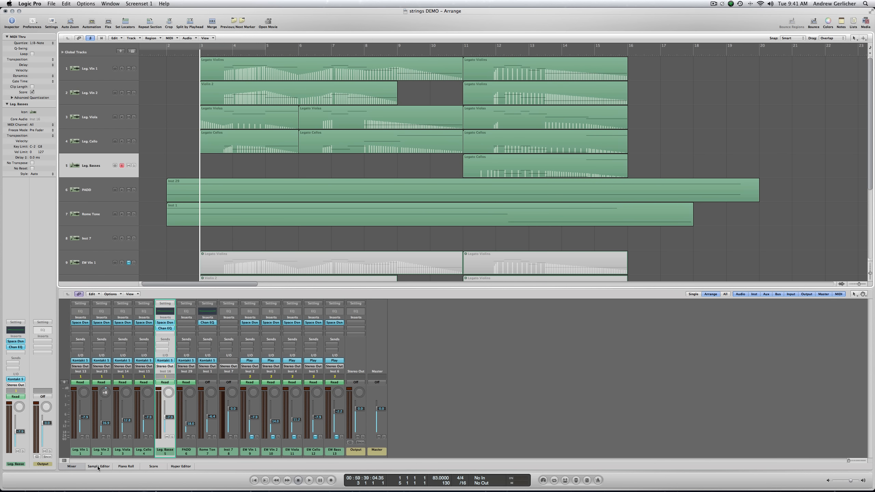
{"action": "left_click", "coordinate": [77, 466]}
{"action": "left_click", "coordinate": [76, 466]}
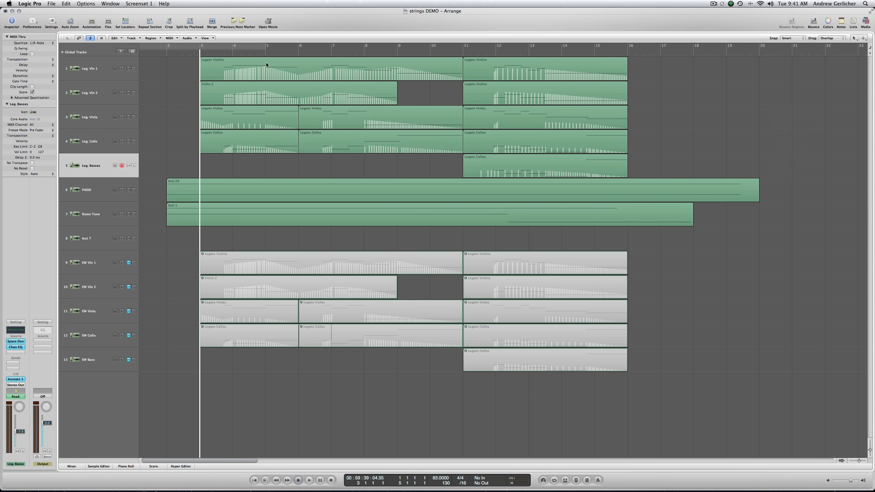
- Move the playhead to bar 6 and open the project's tempo list
{"action": "left_click", "coordinate": [235, 52]}
{"action": "key", "text": "period"}
{"action": "key", "text": "comma"}
{"action": "key", "text": "comma"}
{"action": "left_click", "coordinate": [854, 21]}
{"action": "left_click_drag", "start_coordinate": [217, 55], "coordinate": [299, 55]}
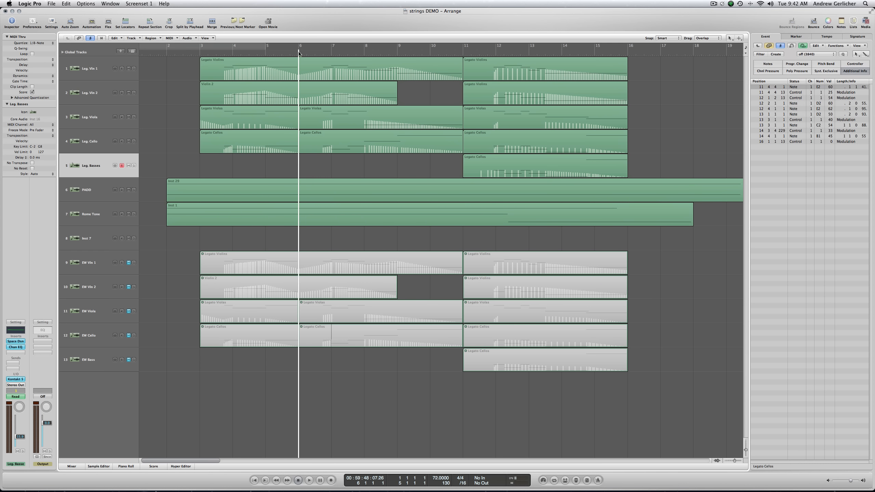
{"action": "left_click", "coordinate": [826, 37]}
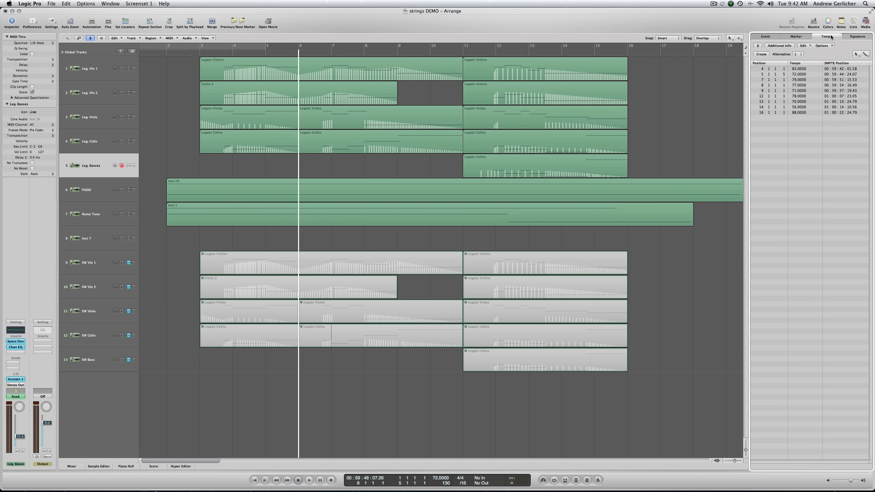
- Create a tempo event at bar 6 and delete it from the tempo list again
{"action": "left_click", "coordinate": [762, 55]}
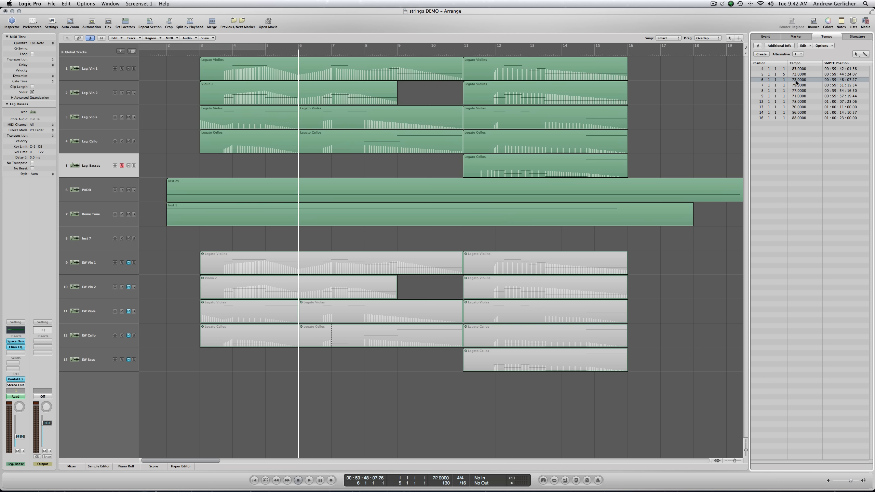
{"action": "left_click_drag", "start_coordinate": [797, 81], "coordinate": [780, 91]}
{"action": "key", "text": "Delete"}
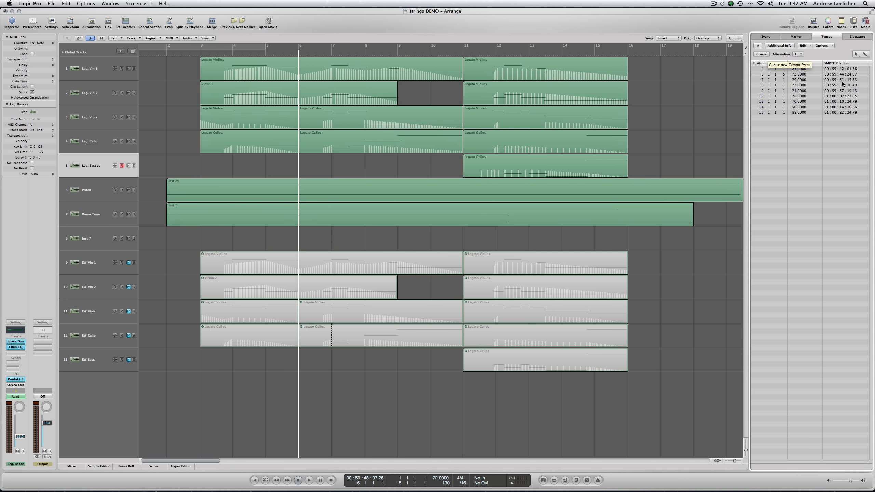
- Close the lists area and leave no region selected in the arrangement
{"action": "left_click", "coordinate": [713, 115]}
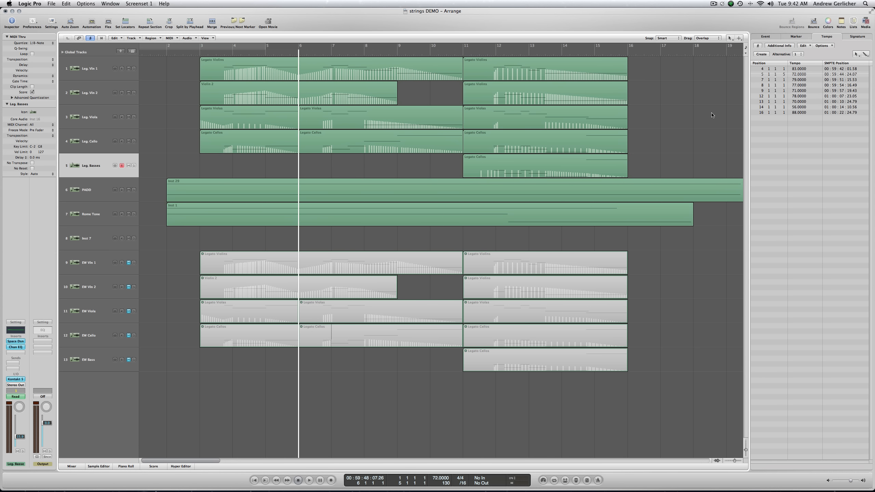
{"action": "left_click", "coordinate": [854, 23]}
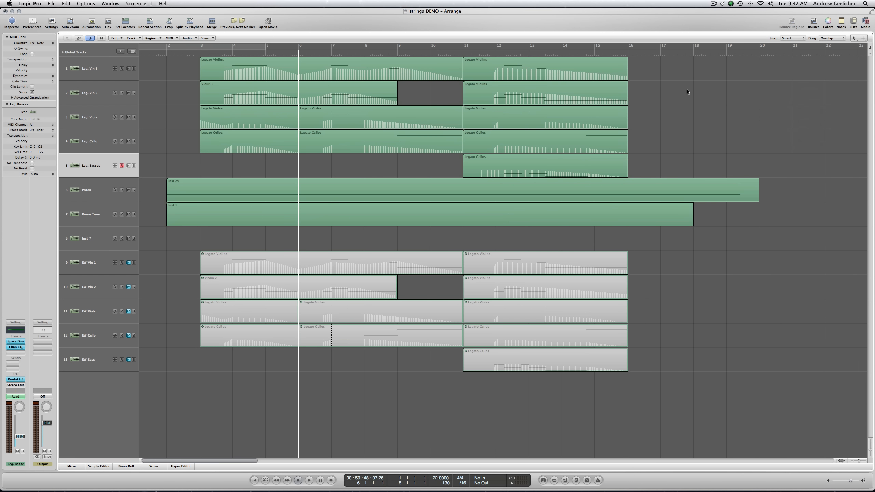
{"action": "right_click", "coordinate": [716, 102]}
{"action": "left_click", "coordinate": [669, 96]}
- Go through the legato string tracks one by one from Leg. Vln 1 to Leg. Basses, and clear the region selection
{"action": "left_click", "coordinate": [91, 69]}
{"action": "left_click", "coordinate": [93, 93]}
{"action": "left_click", "coordinate": [92, 123]}
{"action": "left_click", "coordinate": [94, 142]}
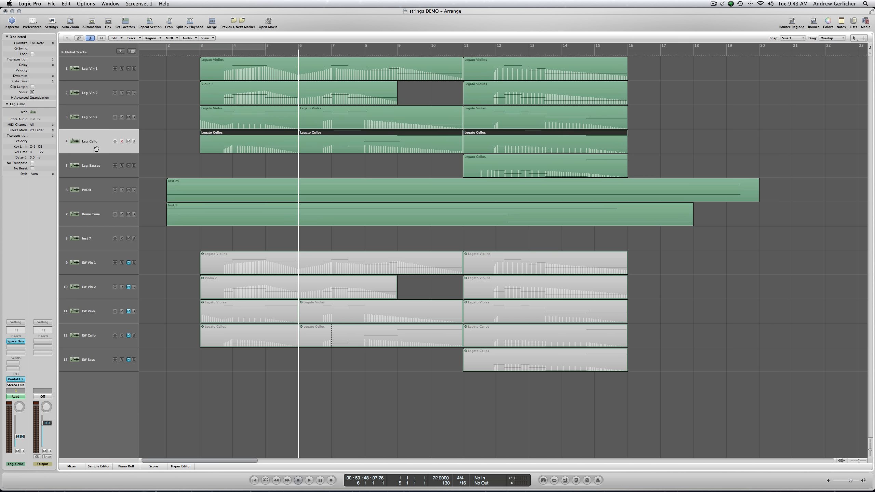
{"action": "left_click", "coordinate": [94, 162]}
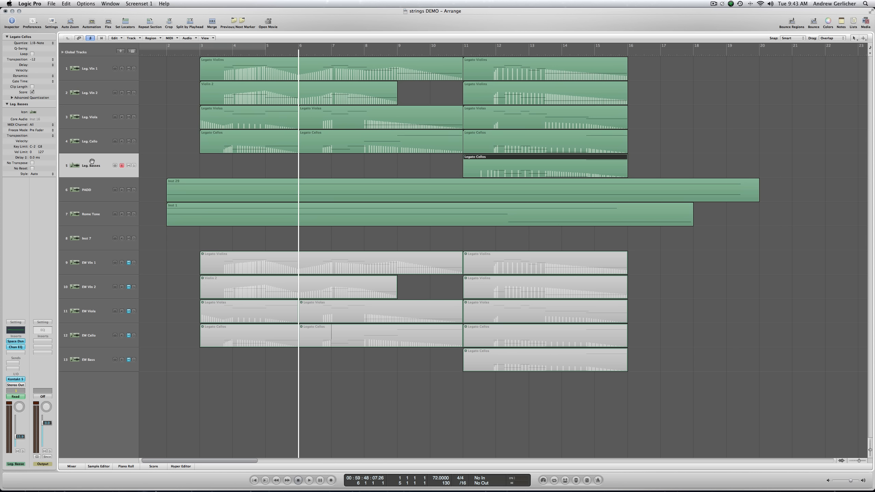
{"action": "left_click", "coordinate": [156, 101]}
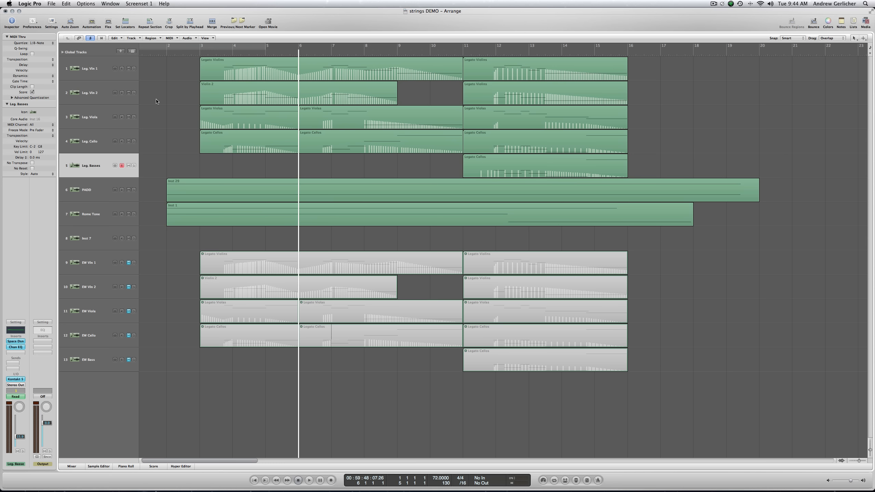
- Step through the tracks from Leg. Vln 1 to Leg. Cello once more, and deselect the cello regions
{"action": "left_click", "coordinate": [87, 68]}
{"action": "left_click", "coordinate": [87, 90]}
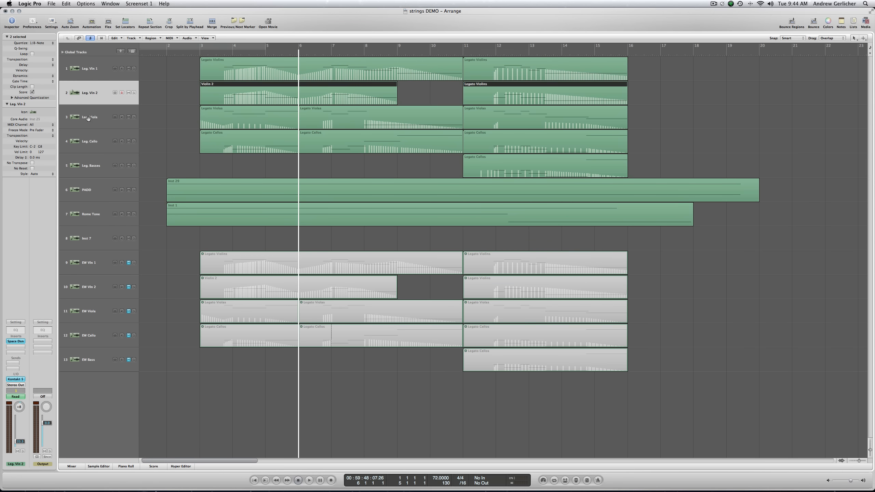
{"action": "left_click", "coordinate": [89, 116]}
{"action": "left_click", "coordinate": [86, 137]}
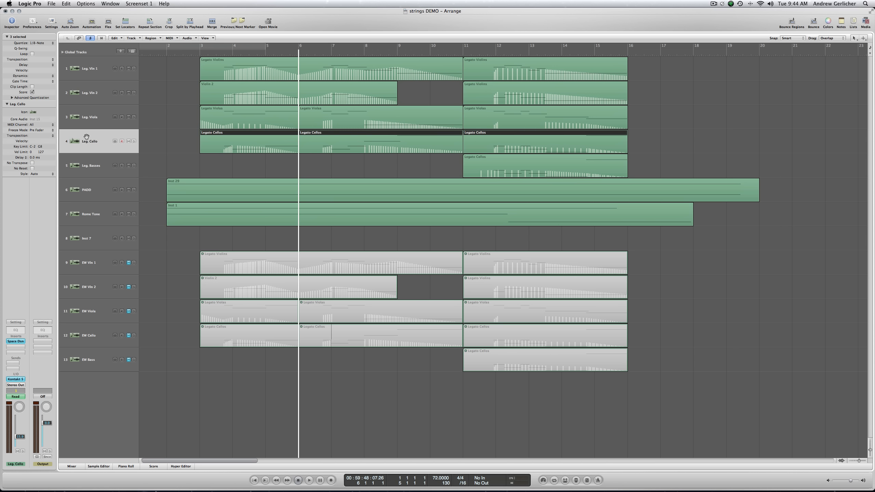
{"action": "left_click", "coordinate": [167, 107]}
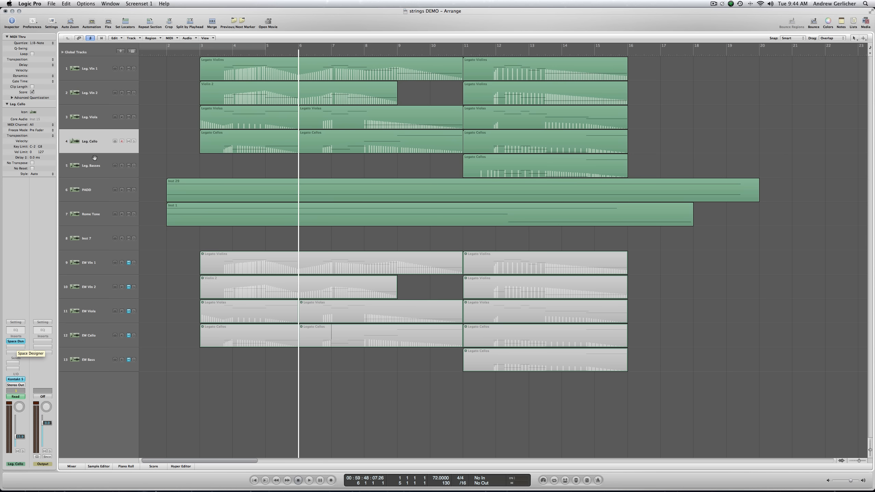
- Place the playhead just before bar 2, and mute the grouped legato string tracks together with all their regions
{"action": "left_click", "coordinate": [156, 54]}
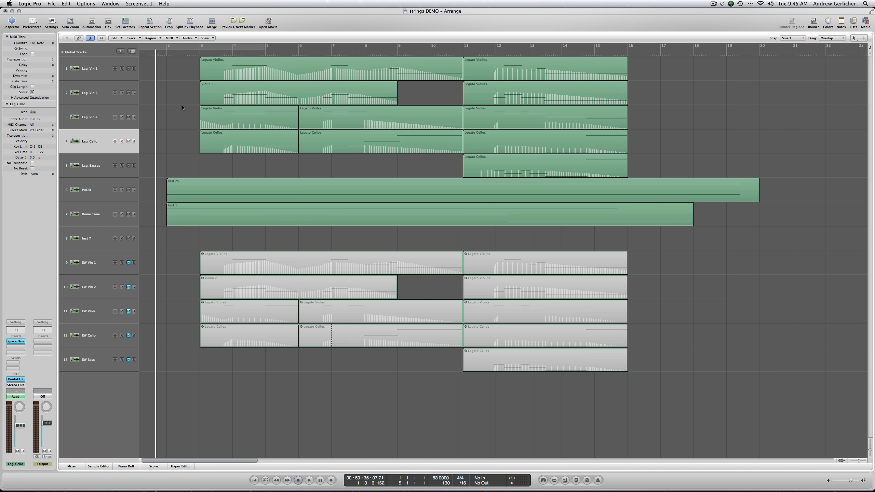
{"action": "left_click_drag", "start_coordinate": [178, 62], "coordinate": [597, 169]}
{"action": "left_click", "coordinate": [173, 77]}
{"action": "left_click", "coordinate": [129, 69]}
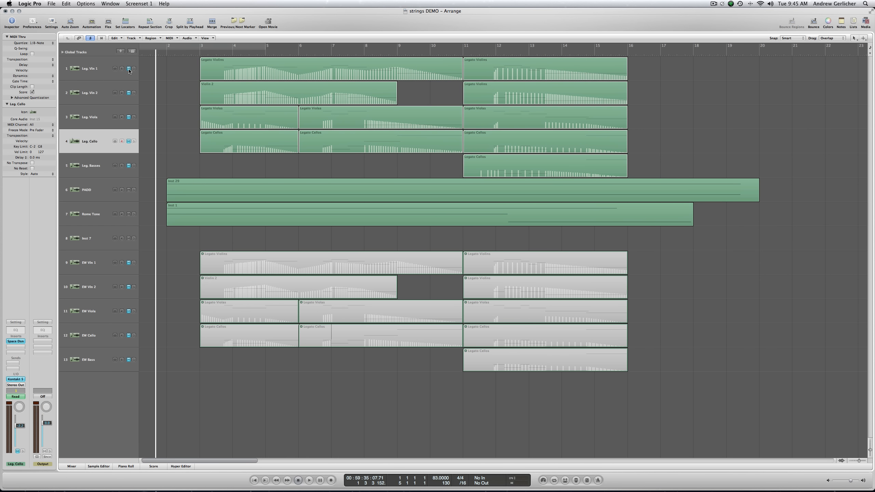
{"action": "left_click_drag", "start_coordinate": [176, 66], "coordinate": [638, 171]}
{"action": "left_click", "coordinate": [638, 170]}
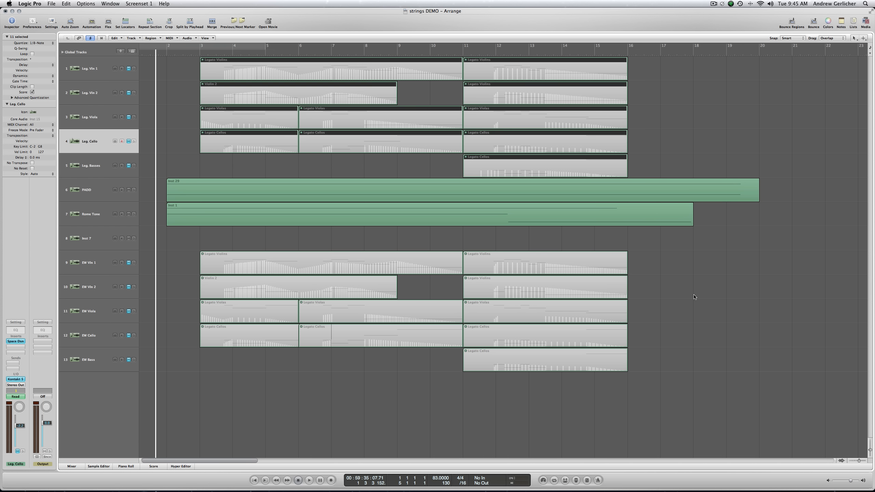
- Unmute all regions on the EW string tracks and the tracks themselves, leaving no region selected
{"action": "left_click_drag", "start_coordinate": [693, 402], "coordinate": [193, 251]}
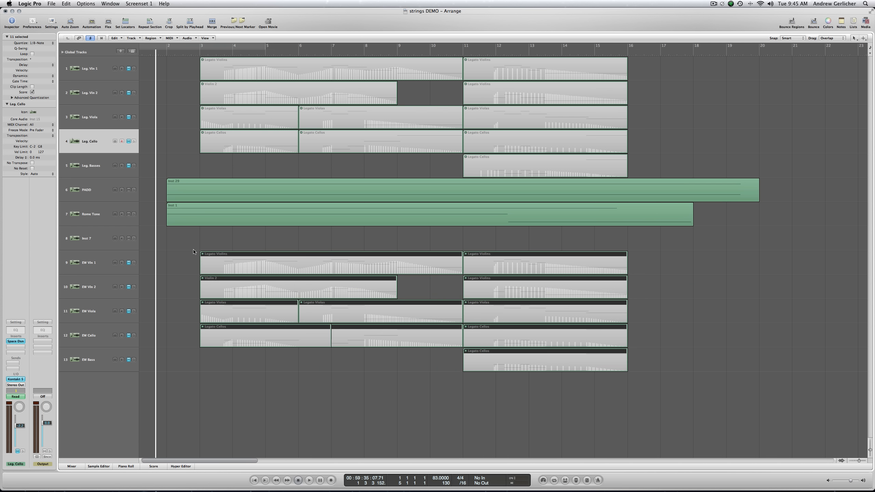
{"action": "key", "text": "m"}
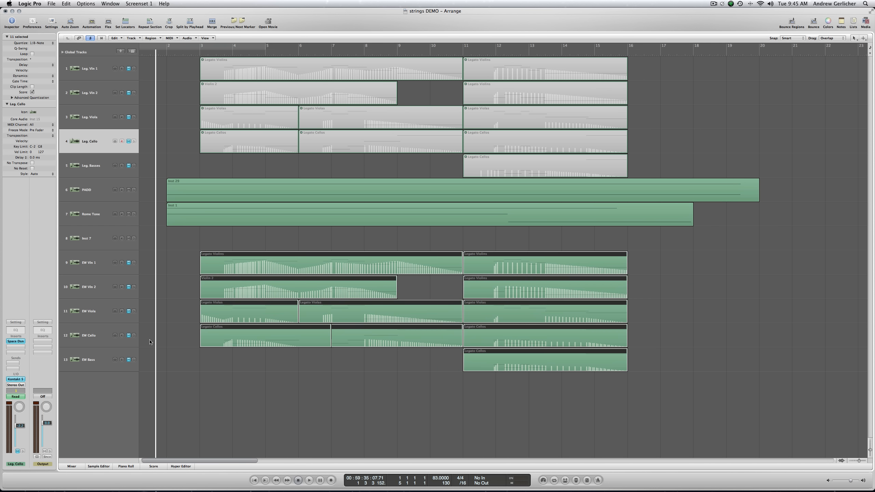
{"action": "left_click", "coordinate": [128, 264]}
{"action": "left_click", "coordinate": [329, 405]}
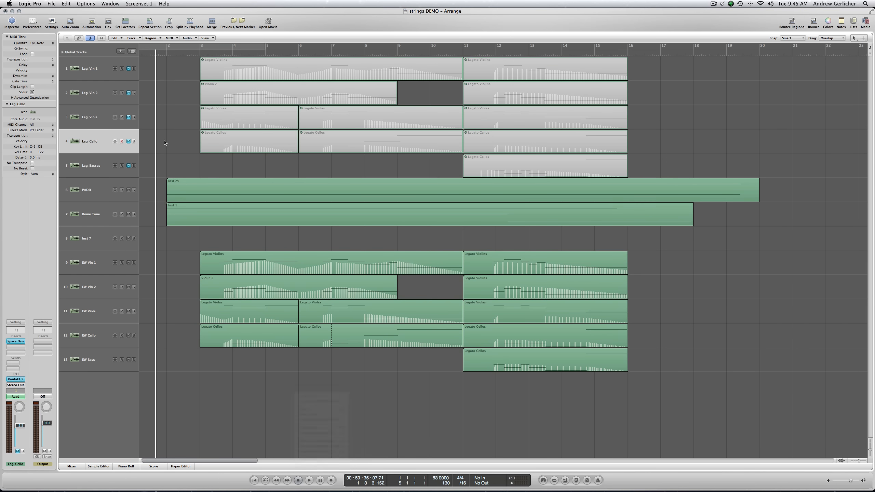
{"action": "mouse_move", "coordinate": [176, 67]}
{"action": "left_mouse_down"}
{"action": "mouse_move", "coordinate": [490, 119]}
{"action": "mouse_move", "coordinate": [597, 161]}
{"action": "left_mouse_up"}
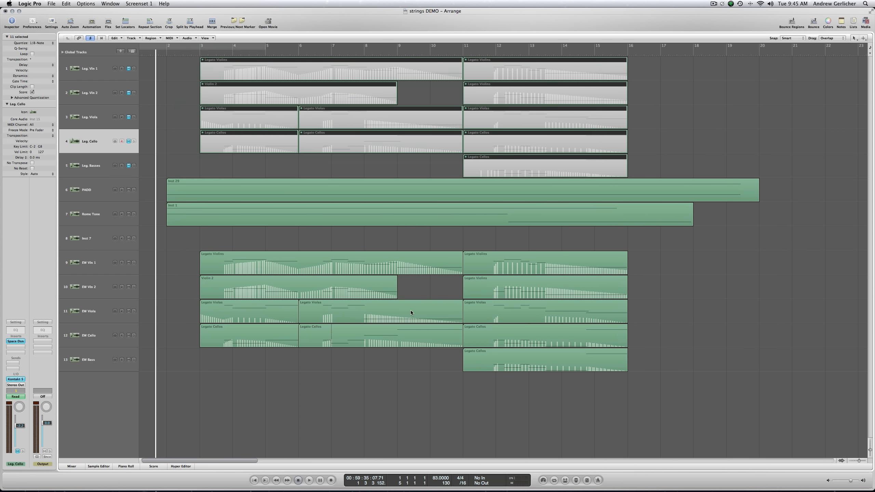
{"action": "left_click", "coordinate": [359, 244]}
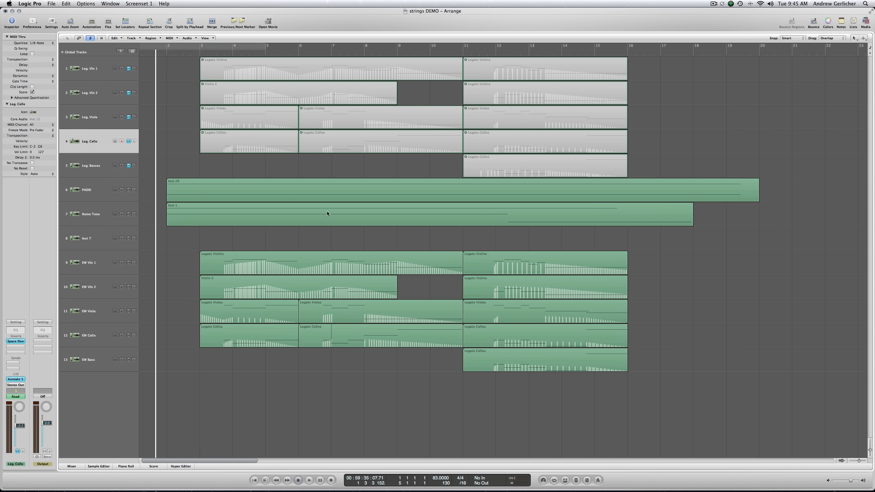
- Move the playhead to the start of bar 2 and play the arrangement with the EW string tracks
{"action": "left_click", "coordinate": [204, 55]}
{"action": "key", "text": "comma"}
{"action": "scroll", "coordinate": [180, 99], "scroll_direction": "left", "scroll_amount": 2}
{"action": "right_click", "coordinate": [176, 106]}
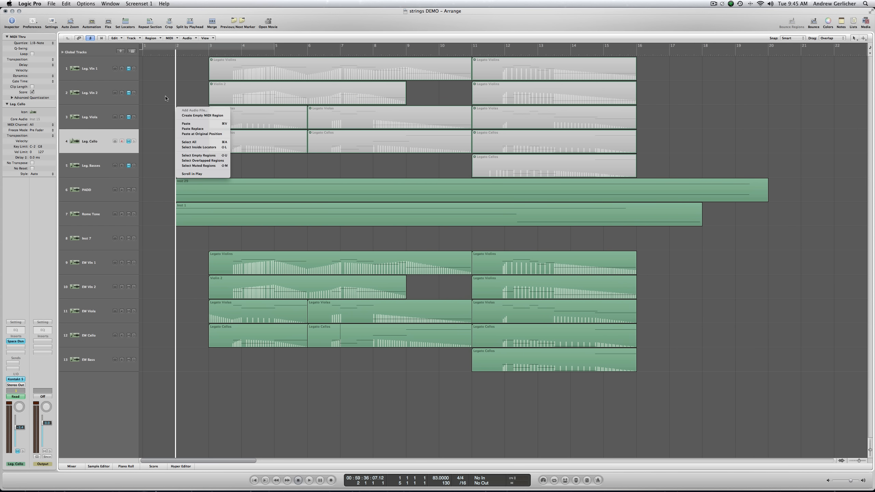
{"action": "left_click", "coordinate": [155, 87]}
{"action": "right_click", "coordinate": [154, 78]}
{"action": "left_click", "coordinate": [152, 76]}
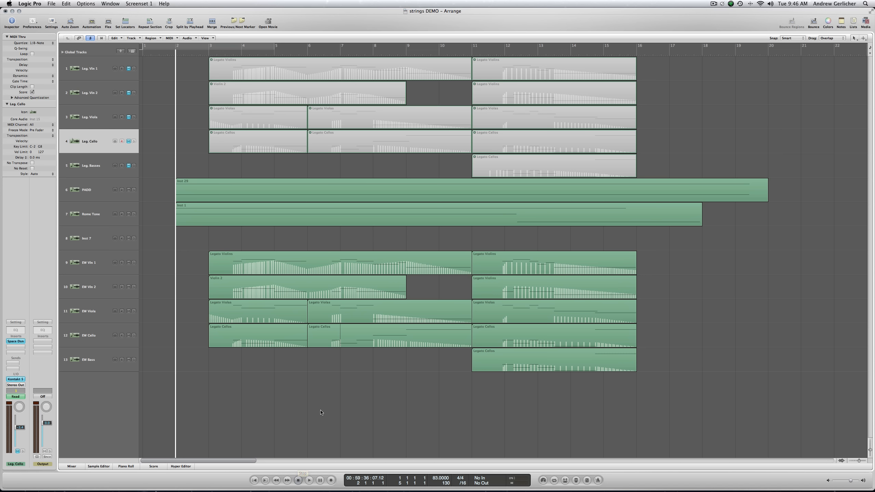
{"action": "key", "text": "space"}
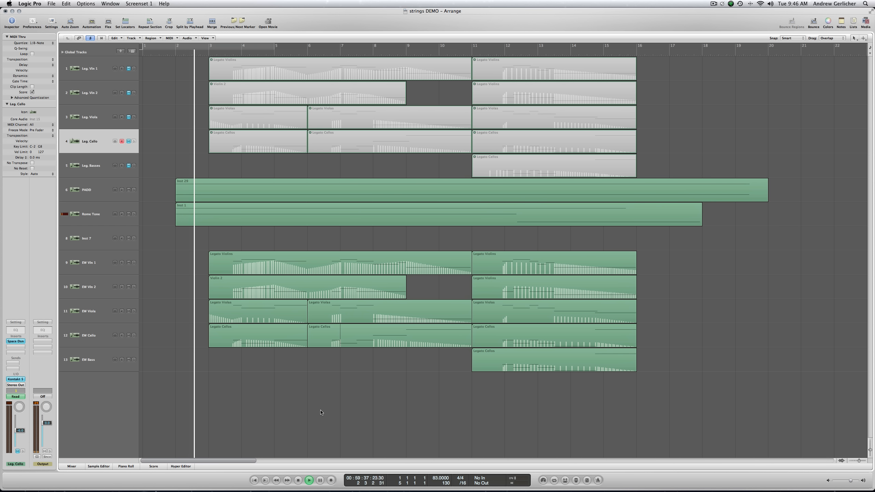